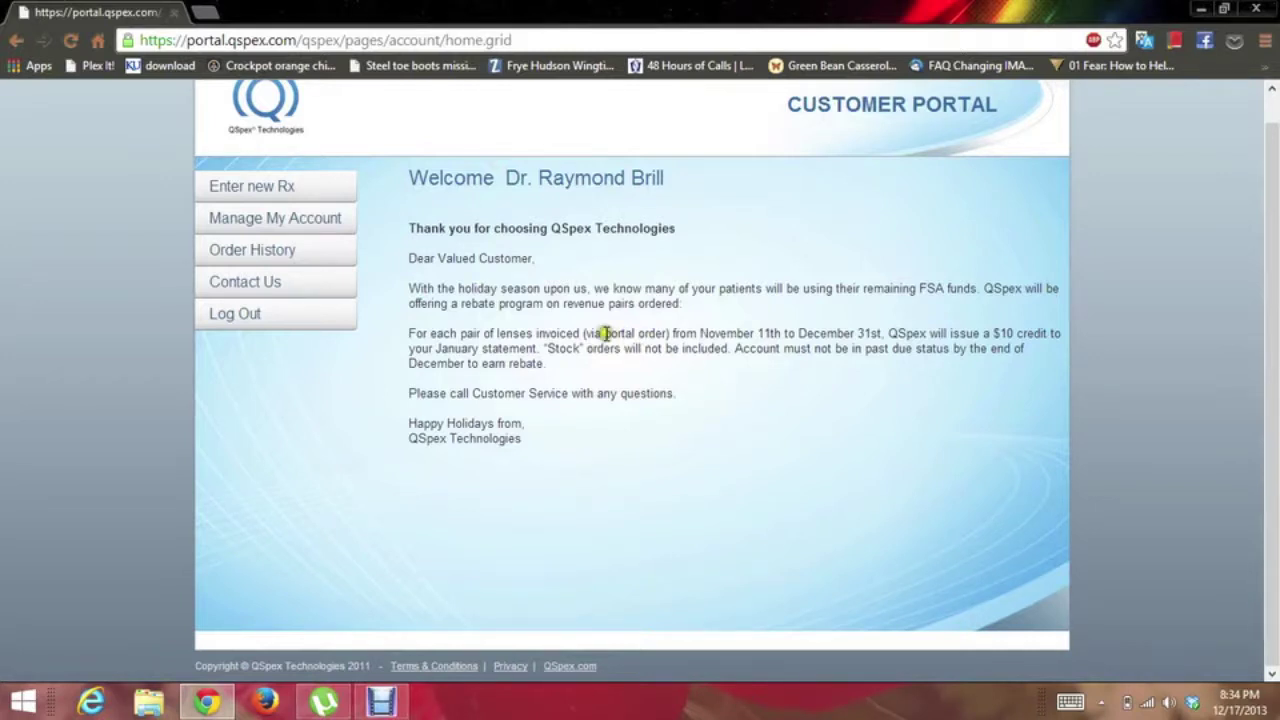
- Start a new Rx with the patient ID TEST and choose Q Pro Progressive as the lens type
left_click(277, 188)
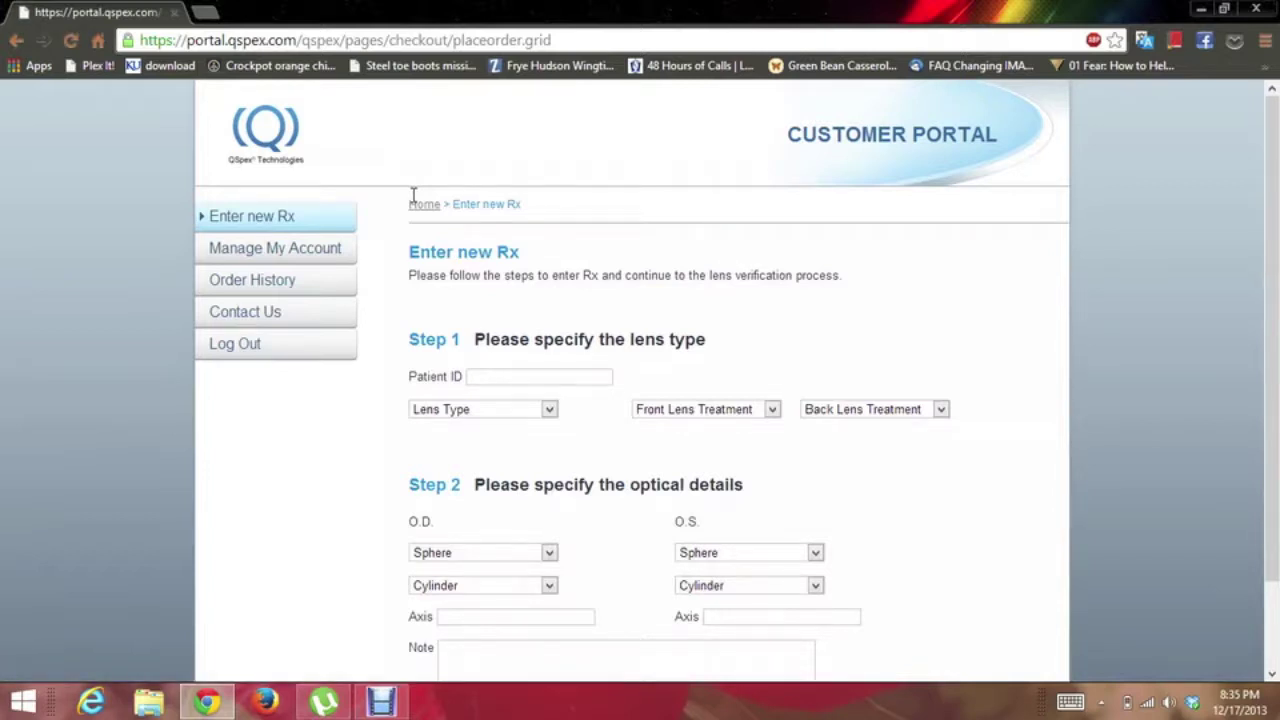
left_click(498, 374)
scroll(497, 374, "down", 2)
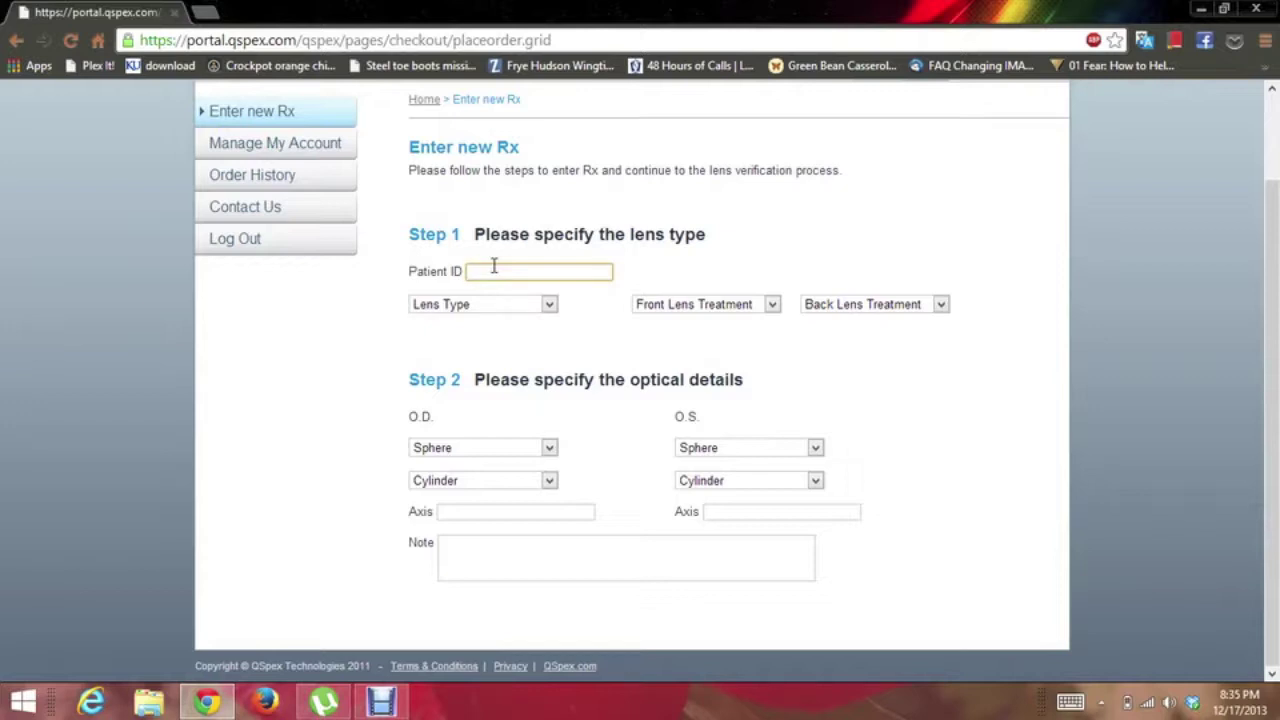
type("TEST")
left_click(548, 305)
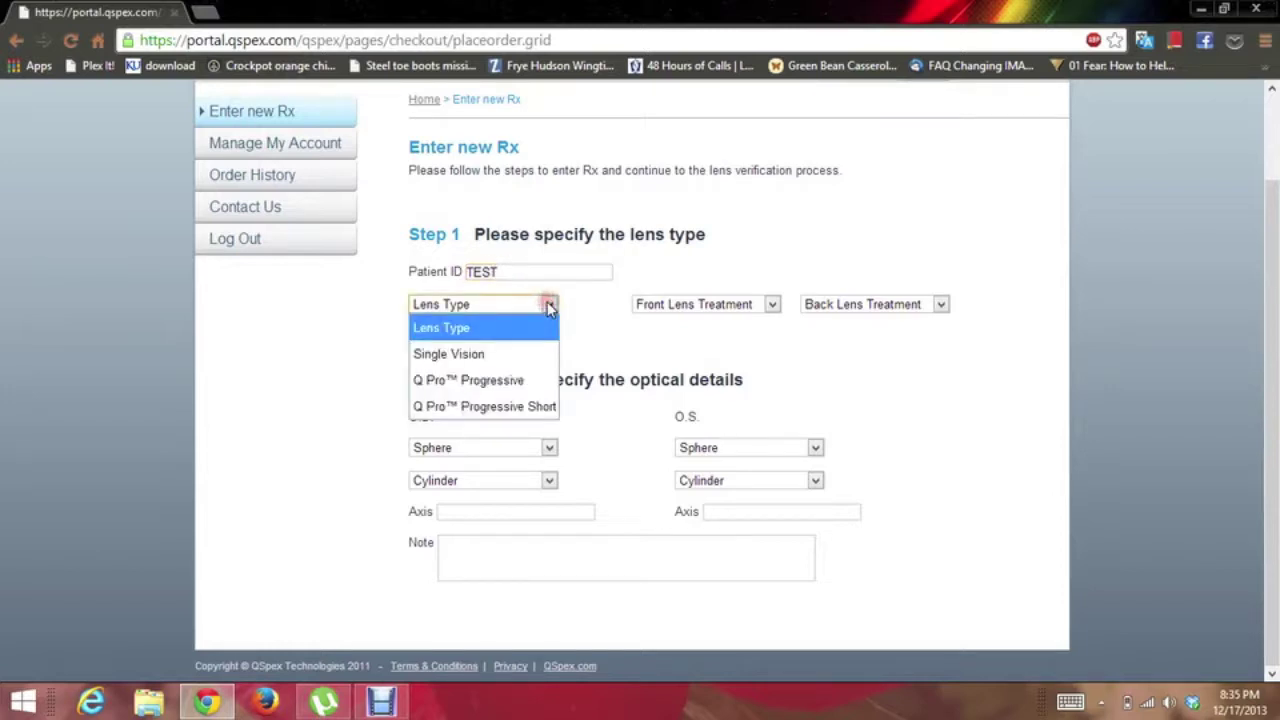
left_click(515, 381)
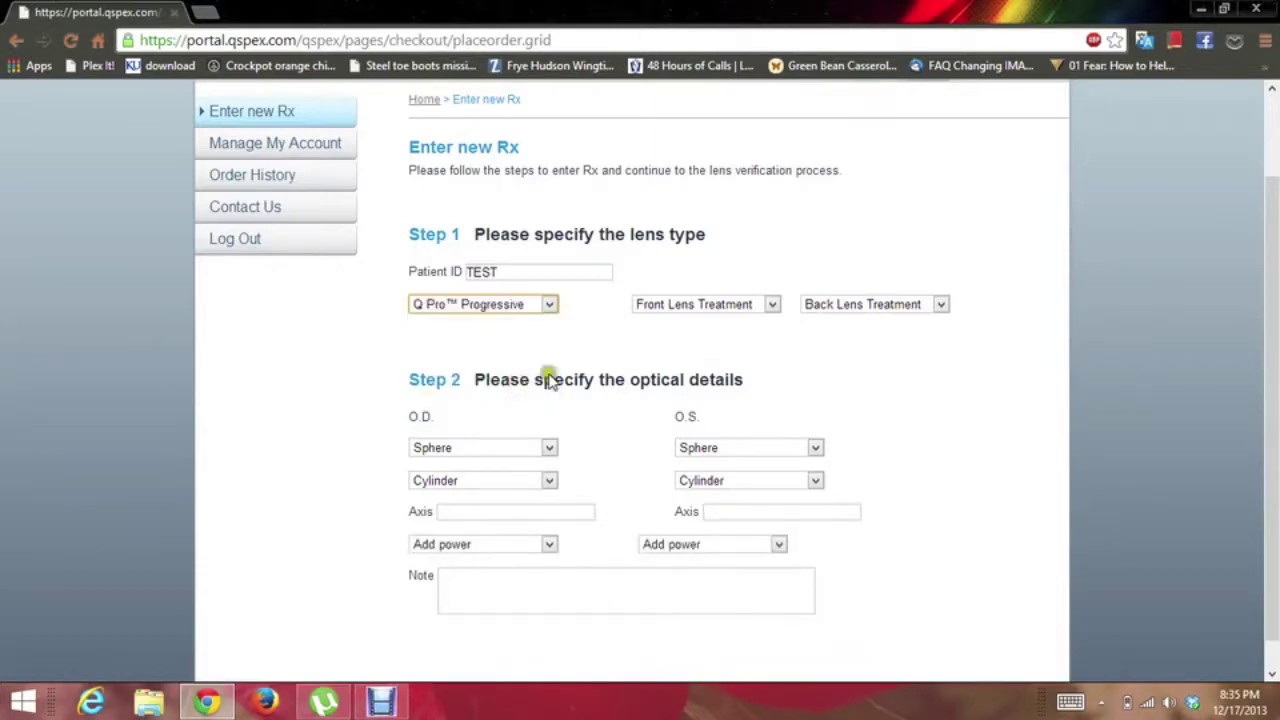
- Set both the front and back lens treatments to AR
left_click(661, 310)
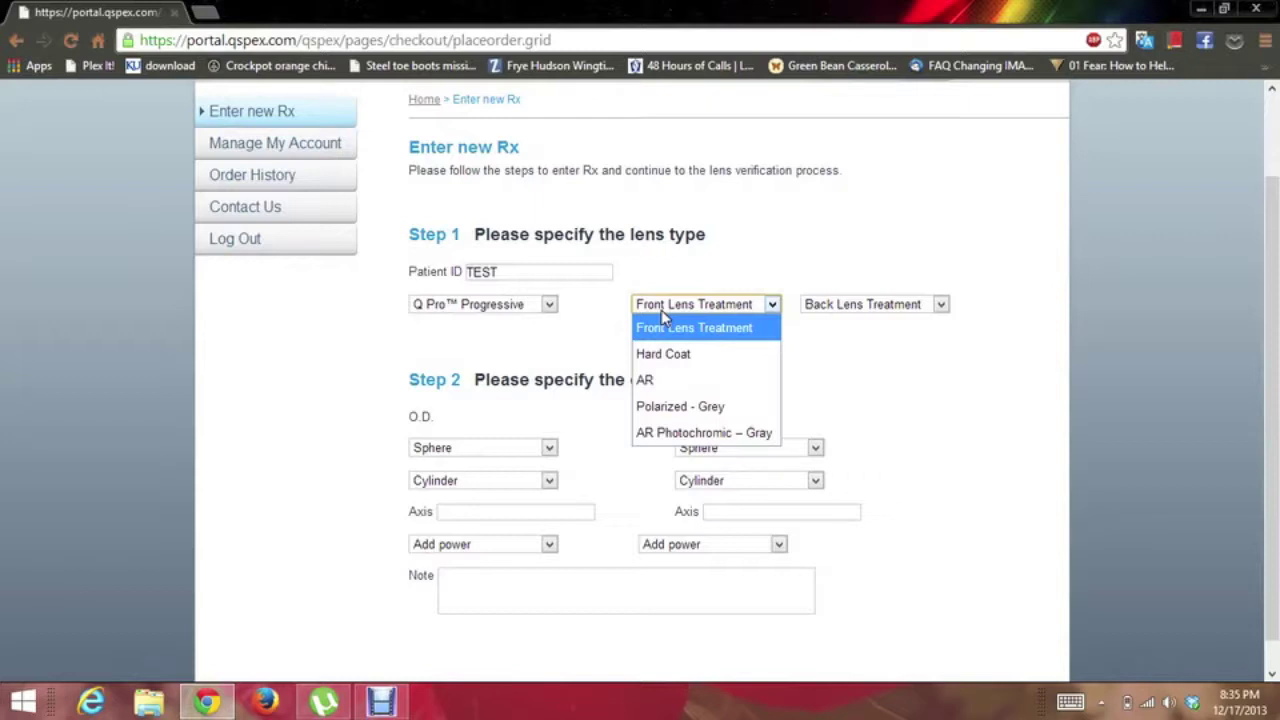
left_click(667, 381)
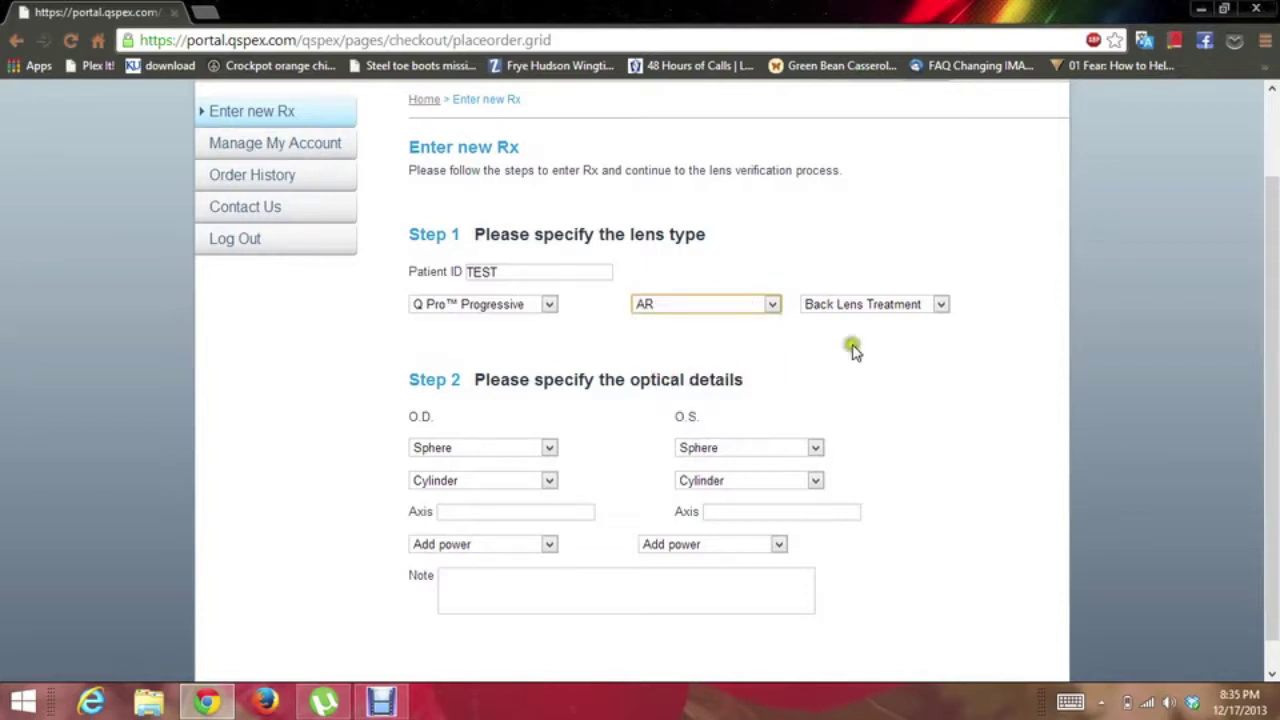
left_click(878, 322)
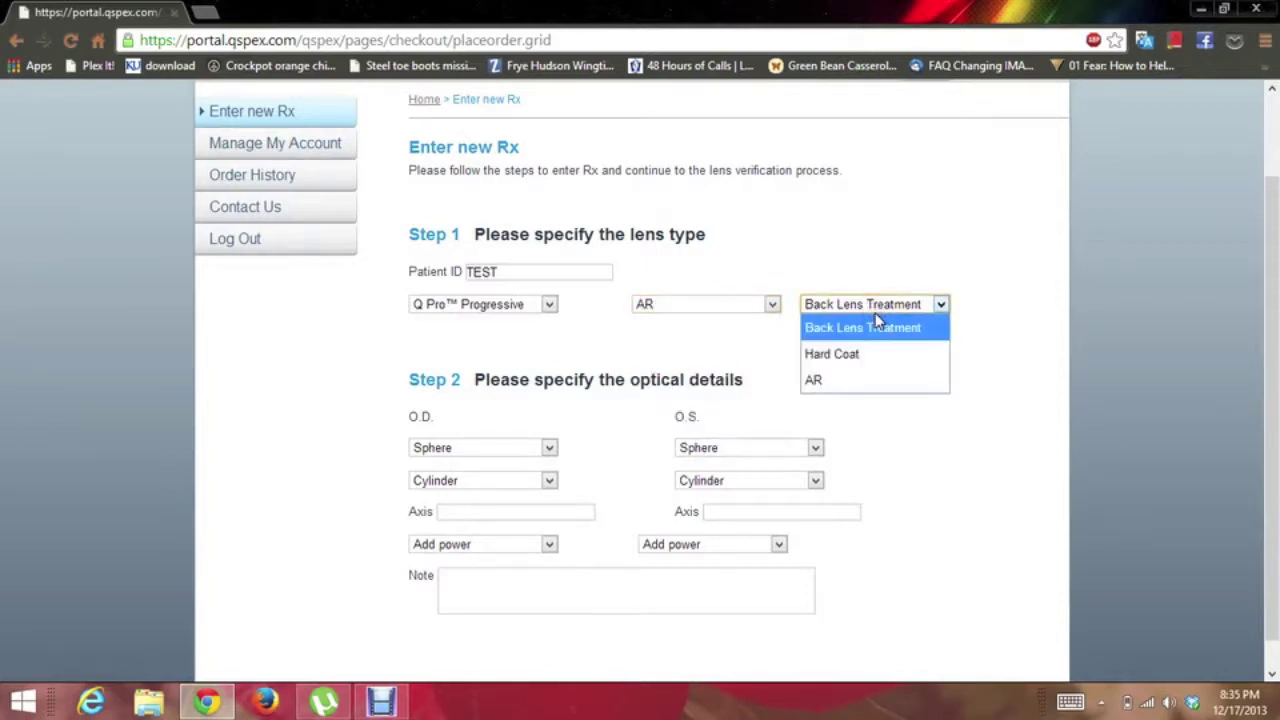
left_click(852, 381)
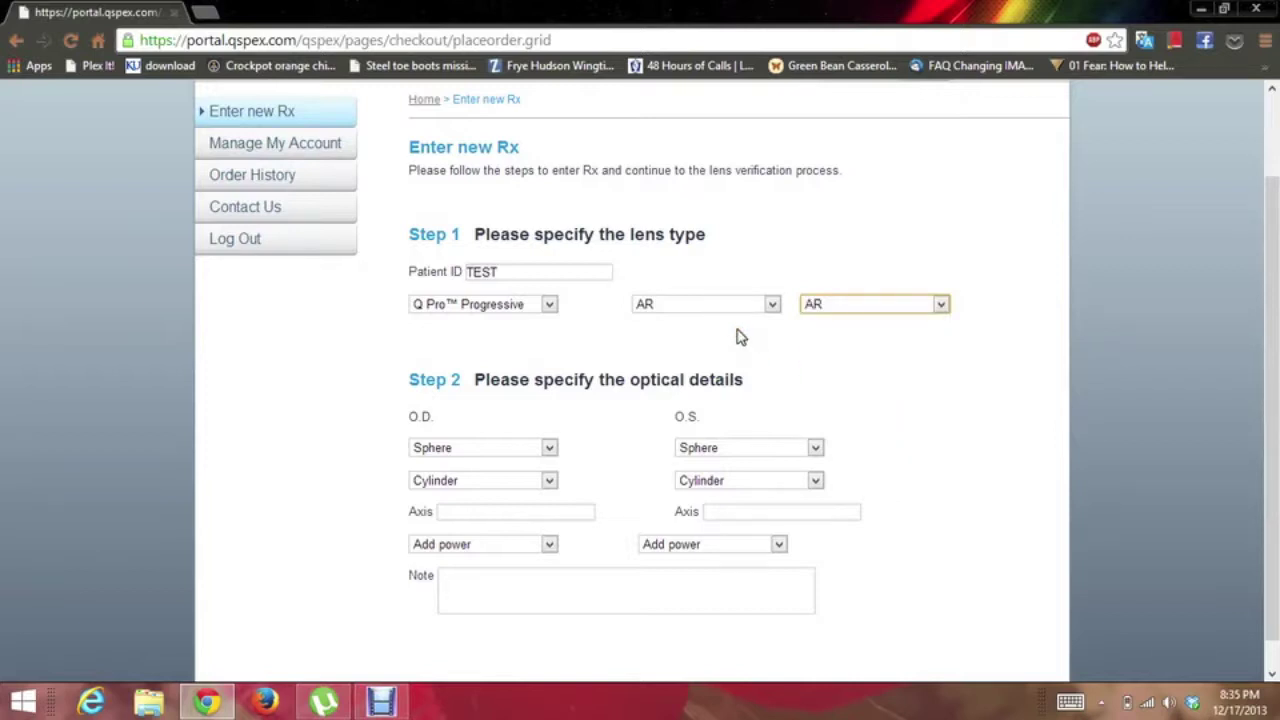
- Set the O.D. sphere to -1.00 and the O.D. cylinder to -0.50 in the optical details
scroll(740, 337, "down", 1)
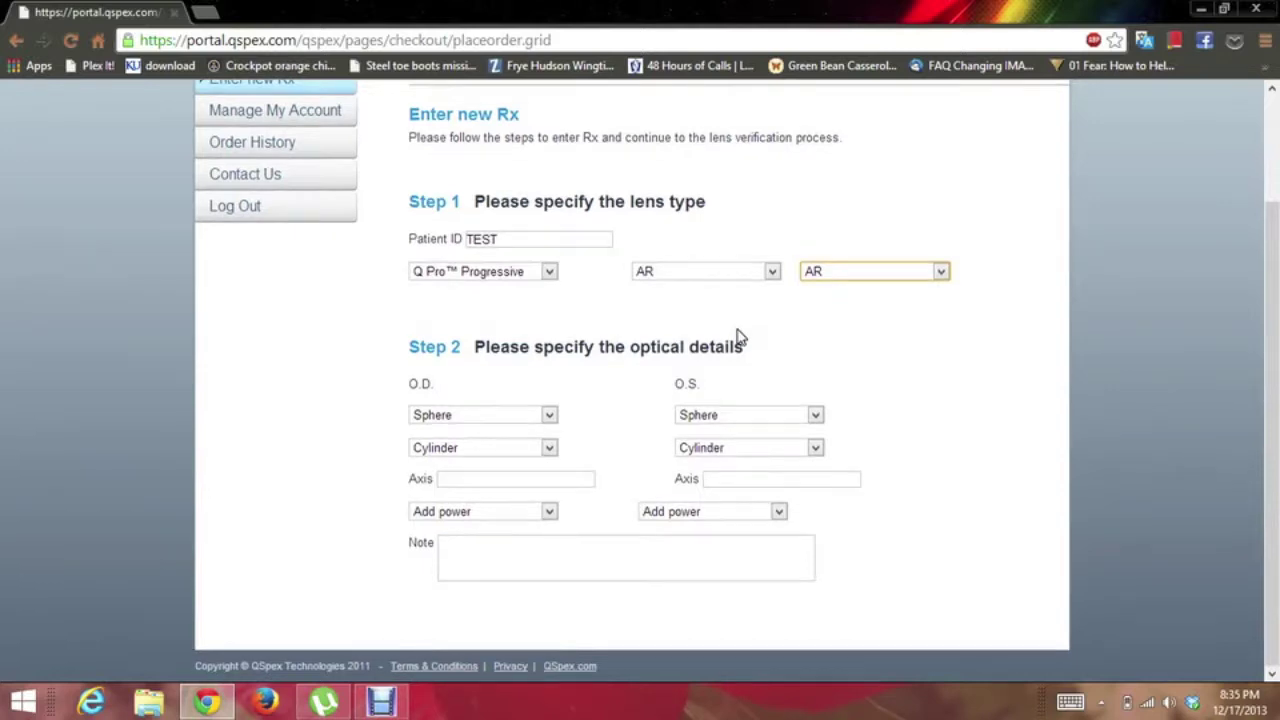
left_click(522, 414)
left_click(522, 414)
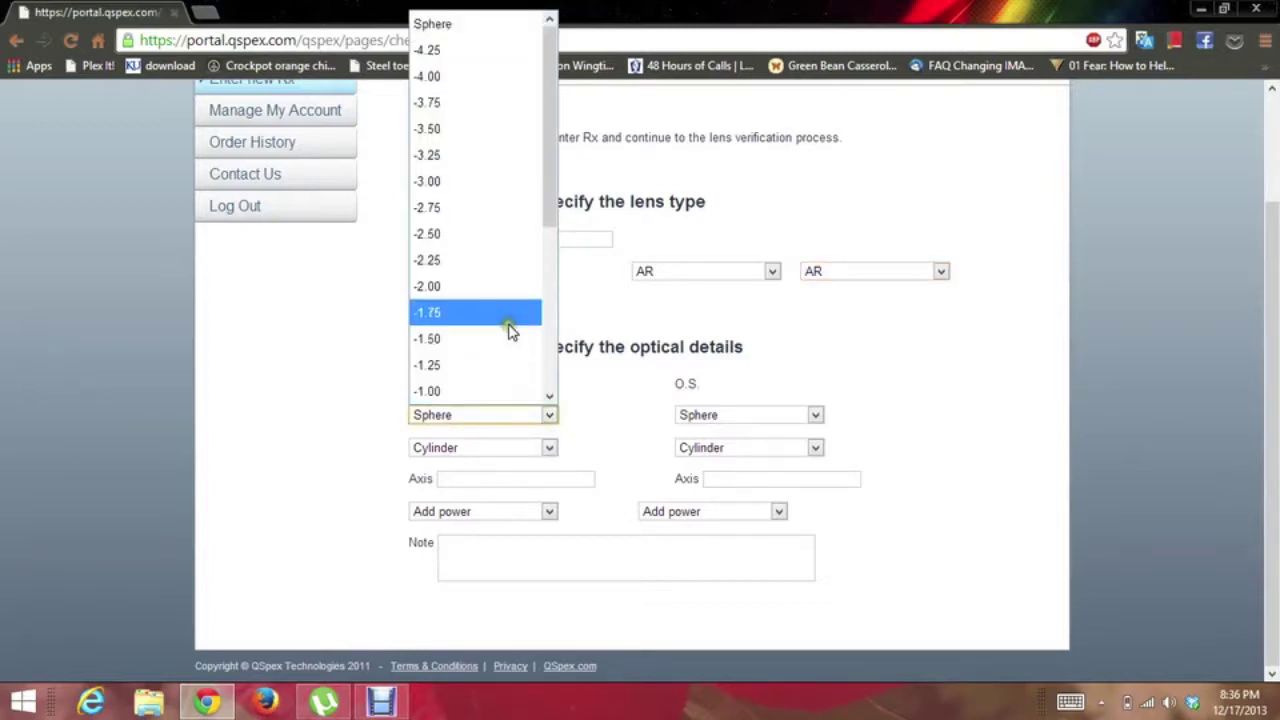
left_click(498, 388)
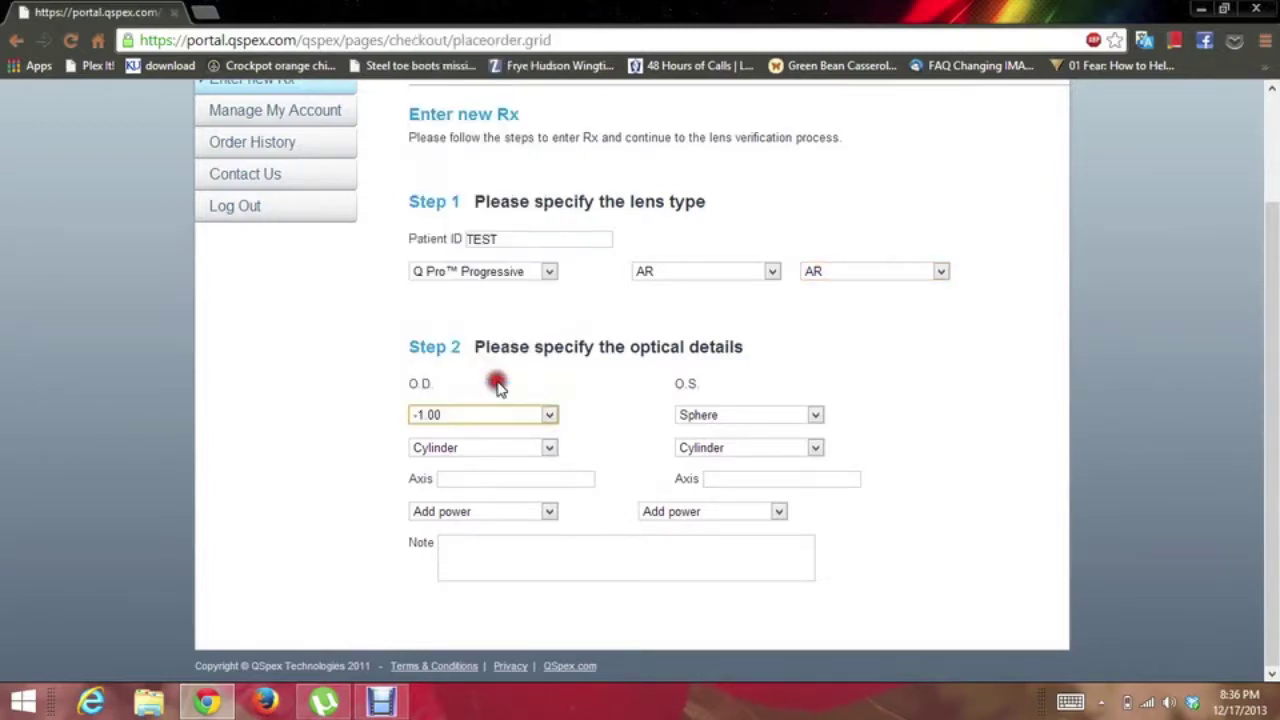
left_click(500, 447)
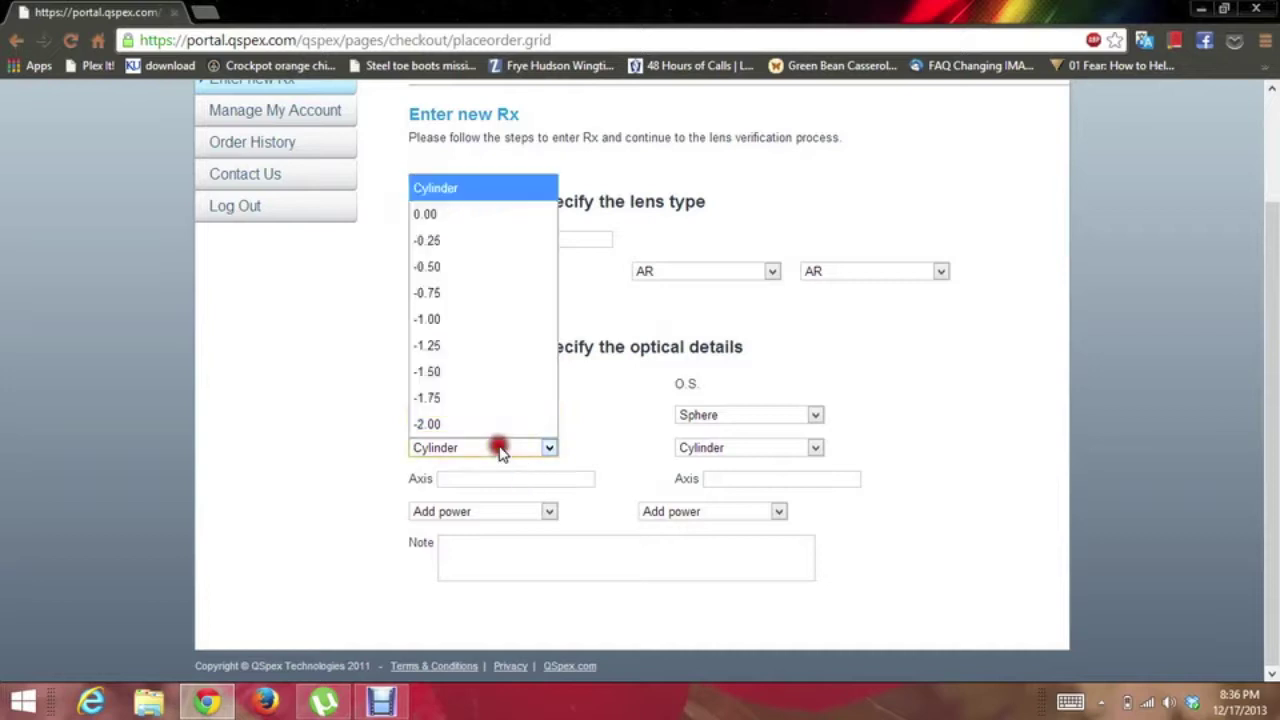
left_click(476, 268)
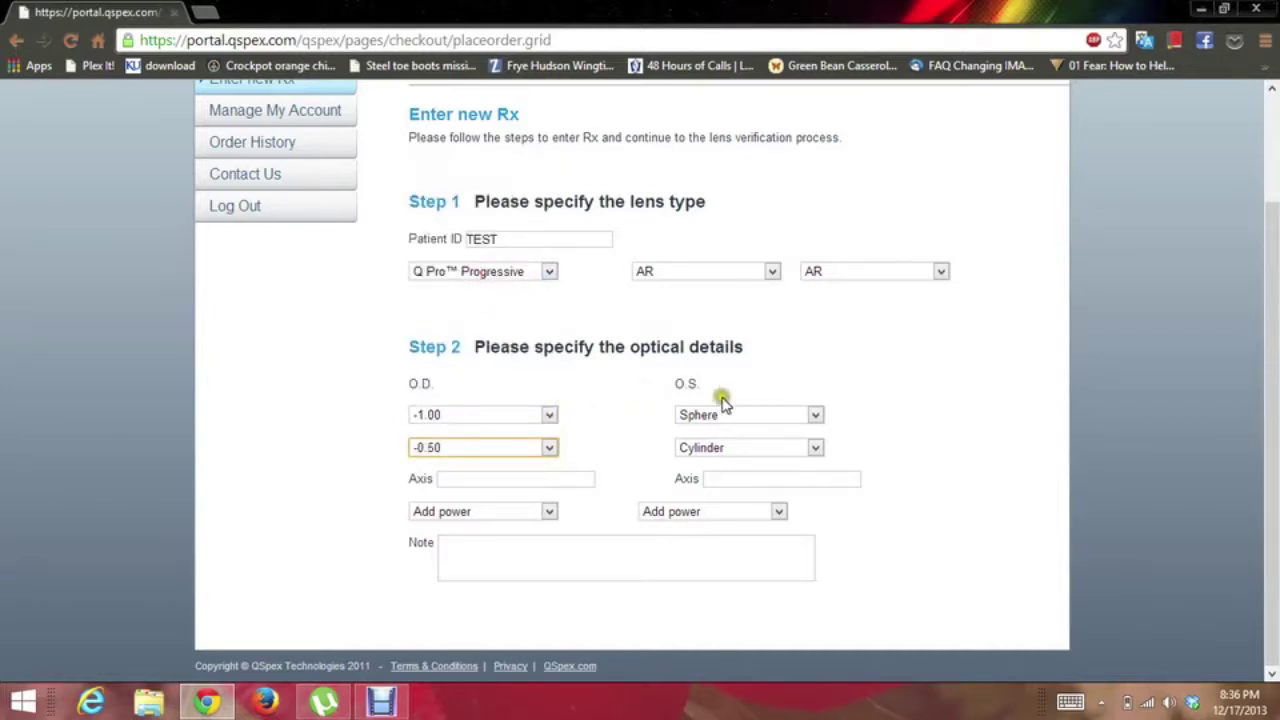
- Set the O.S. sphere to -1.00 and the O.S. cylinder to -0.50
left_click(749, 414)
left_click(726, 391)
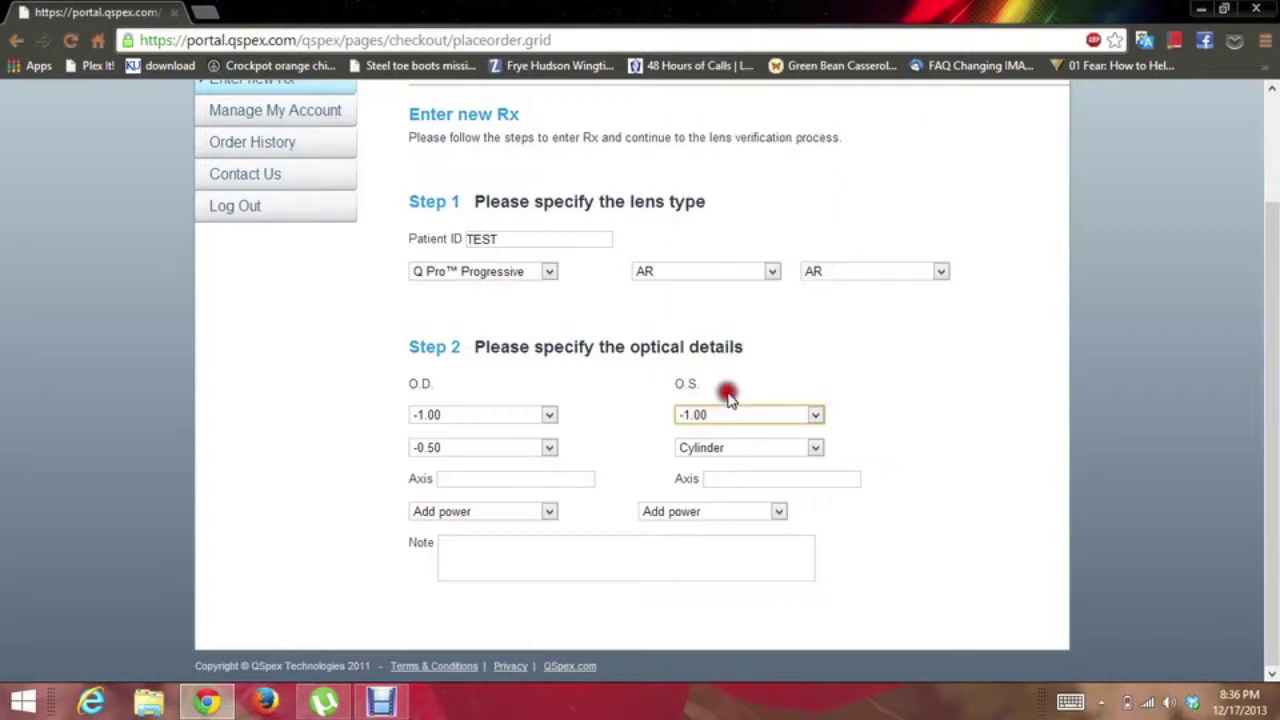
left_click(726, 449)
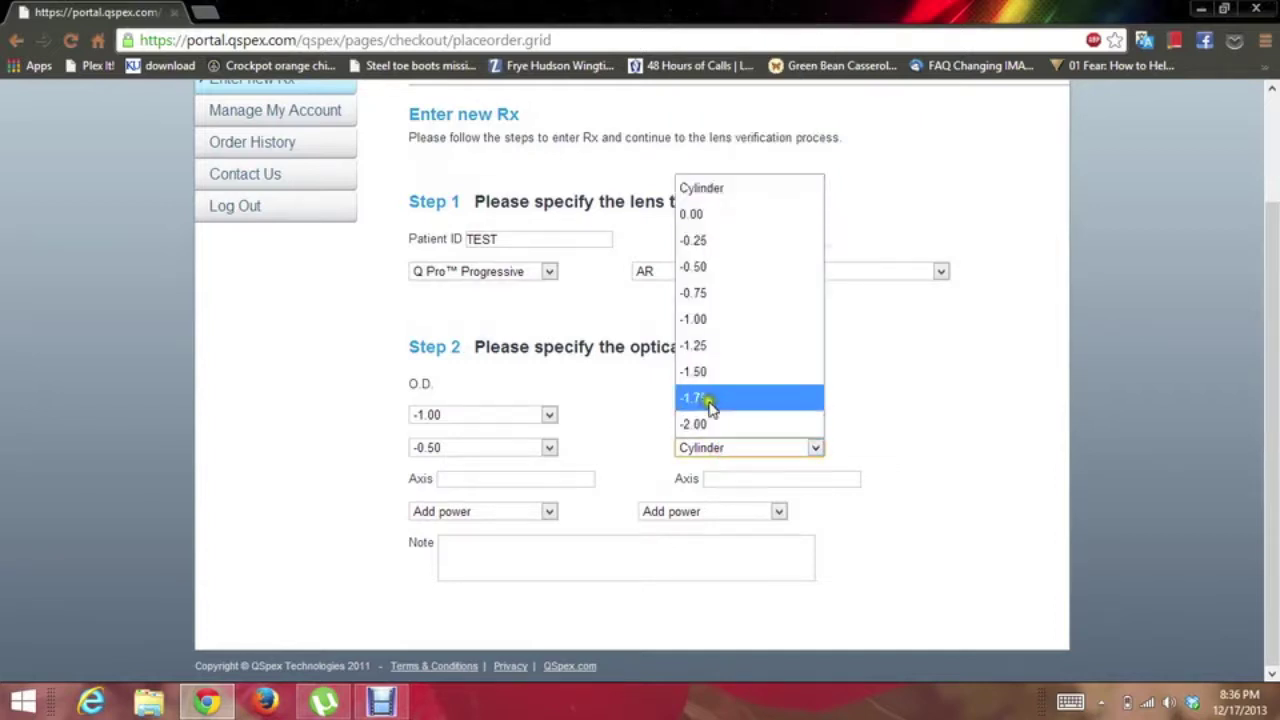
left_click(693, 270)
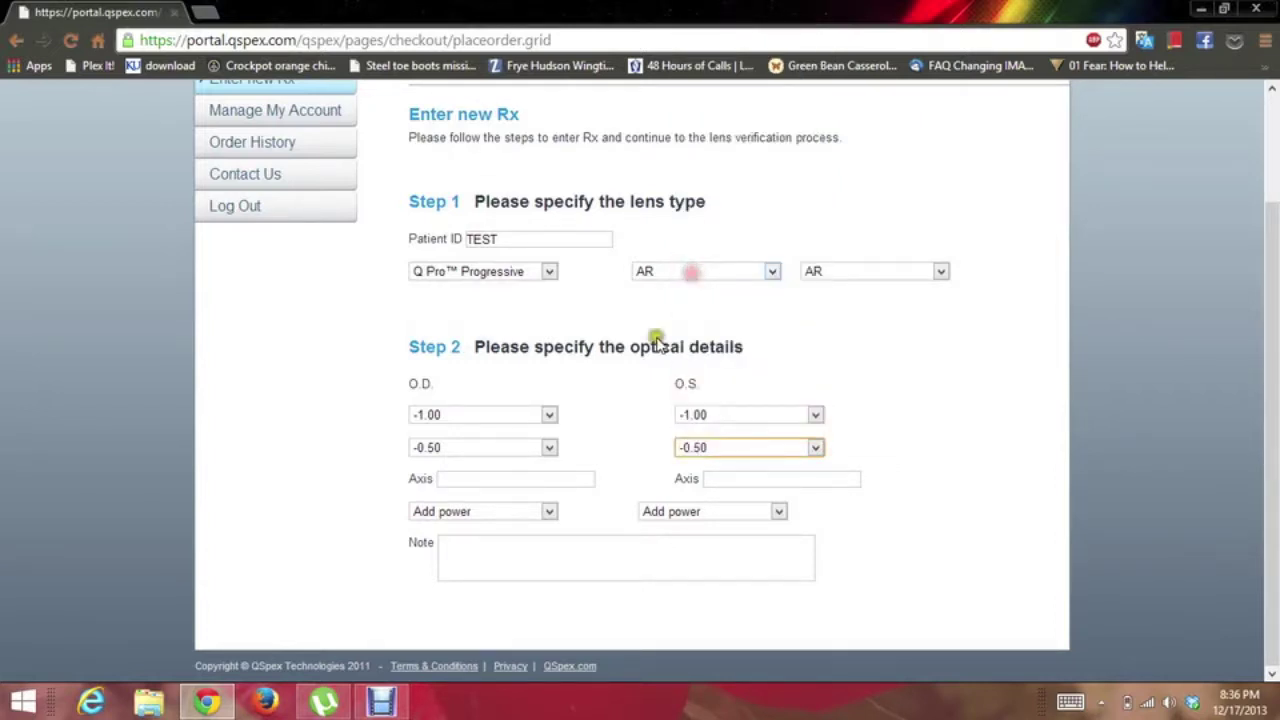
- Enter an axis of 100 for both the O.D. and O.S. lenses
left_click(467, 483)
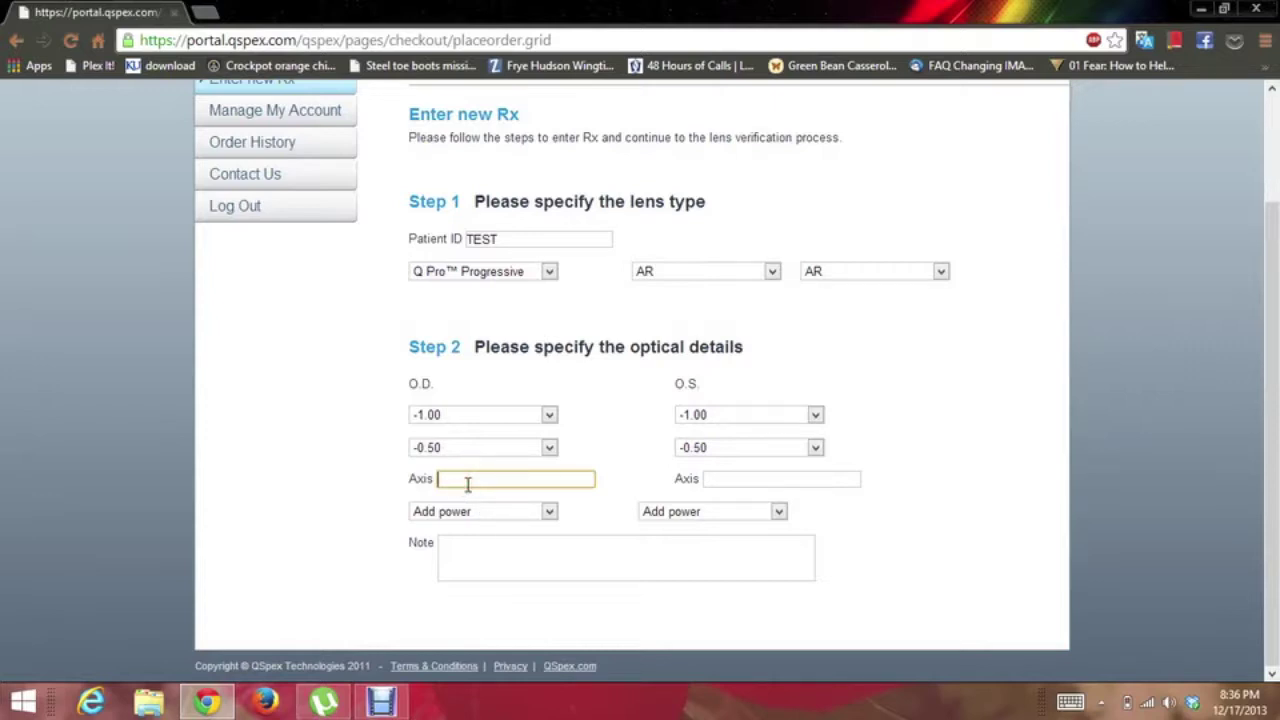
type("100")
left_click(742, 482)
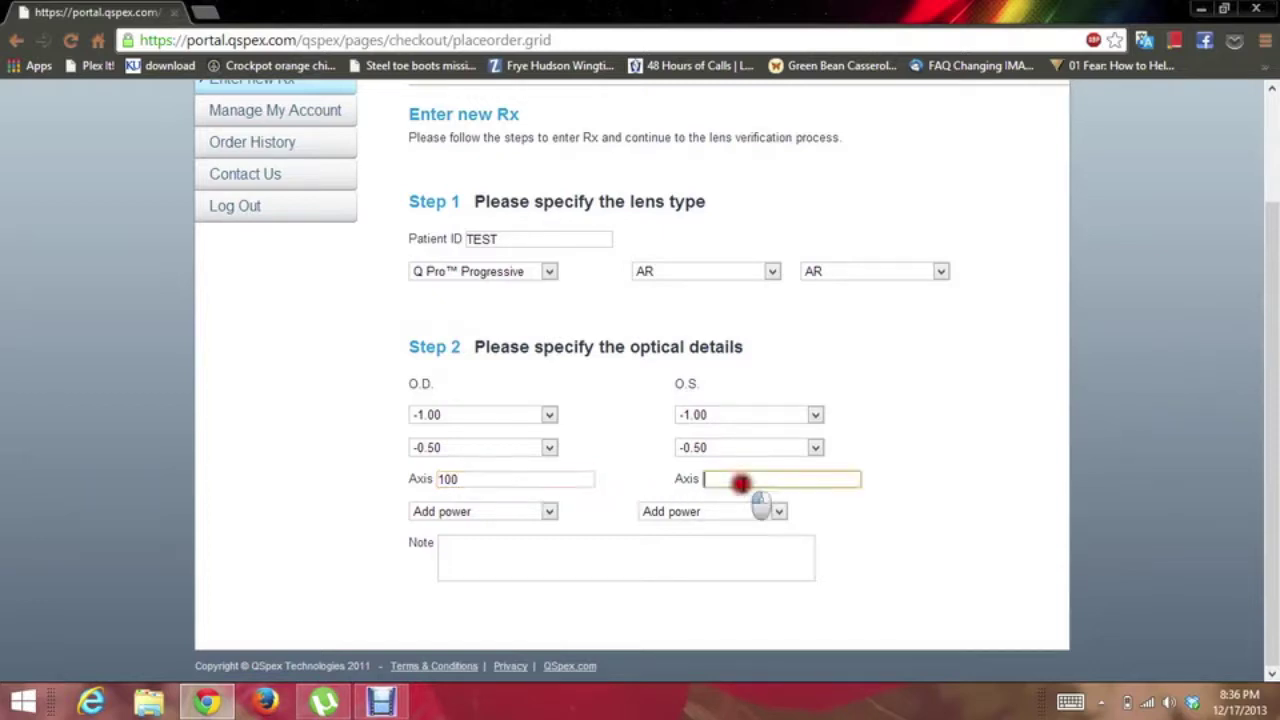
type("100")
- Choose an add power of 2.50 for both the O.D. and O.S. lenses
left_click(512, 524)
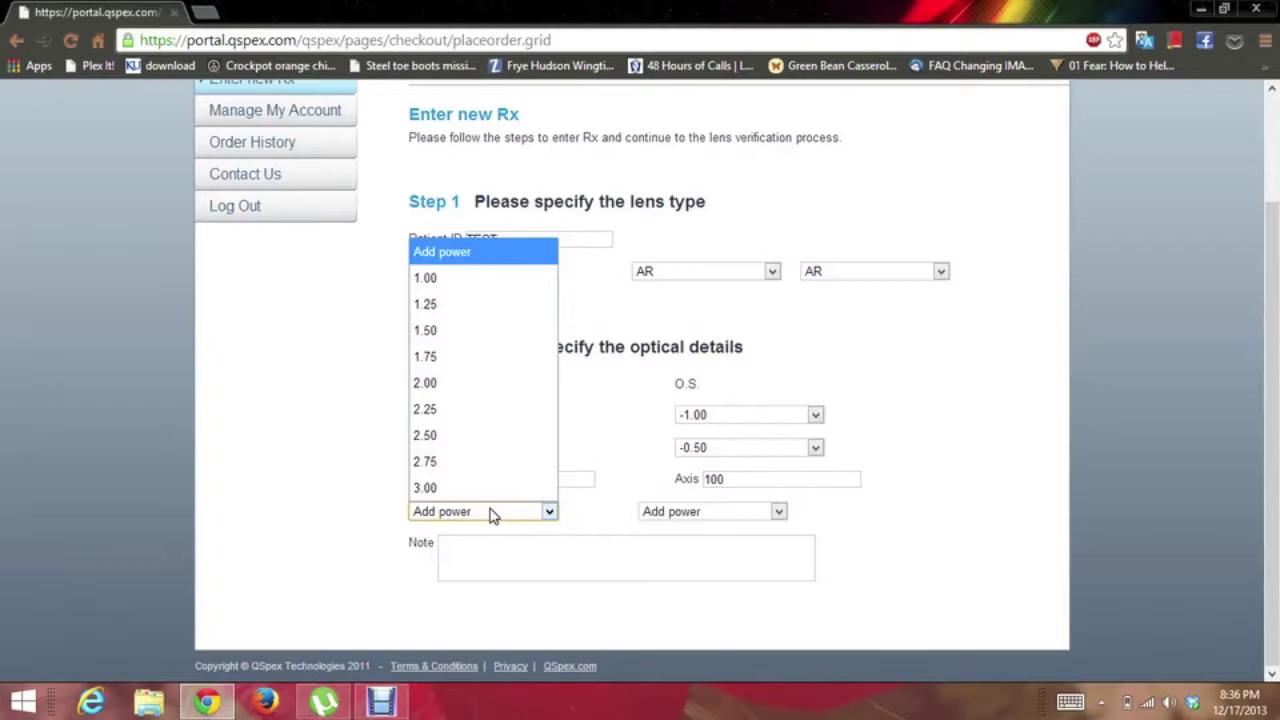
left_click(465, 443)
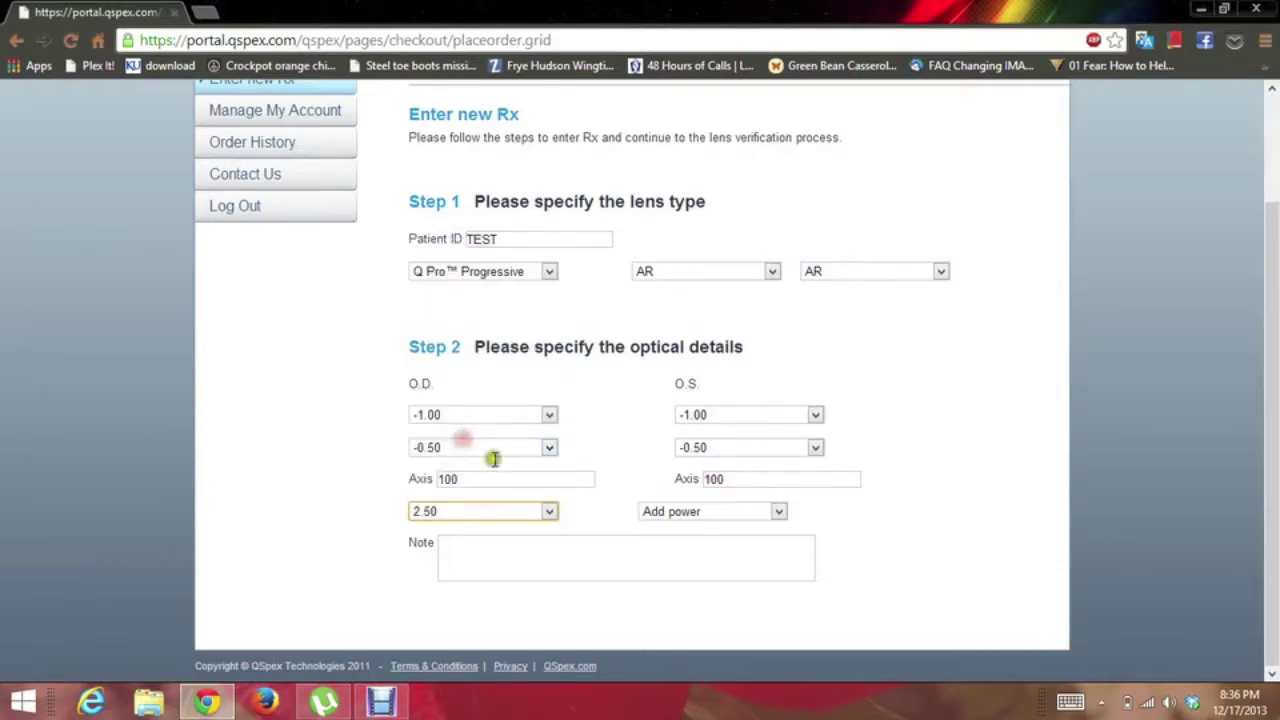
left_click(731, 513)
left_click(692, 437)
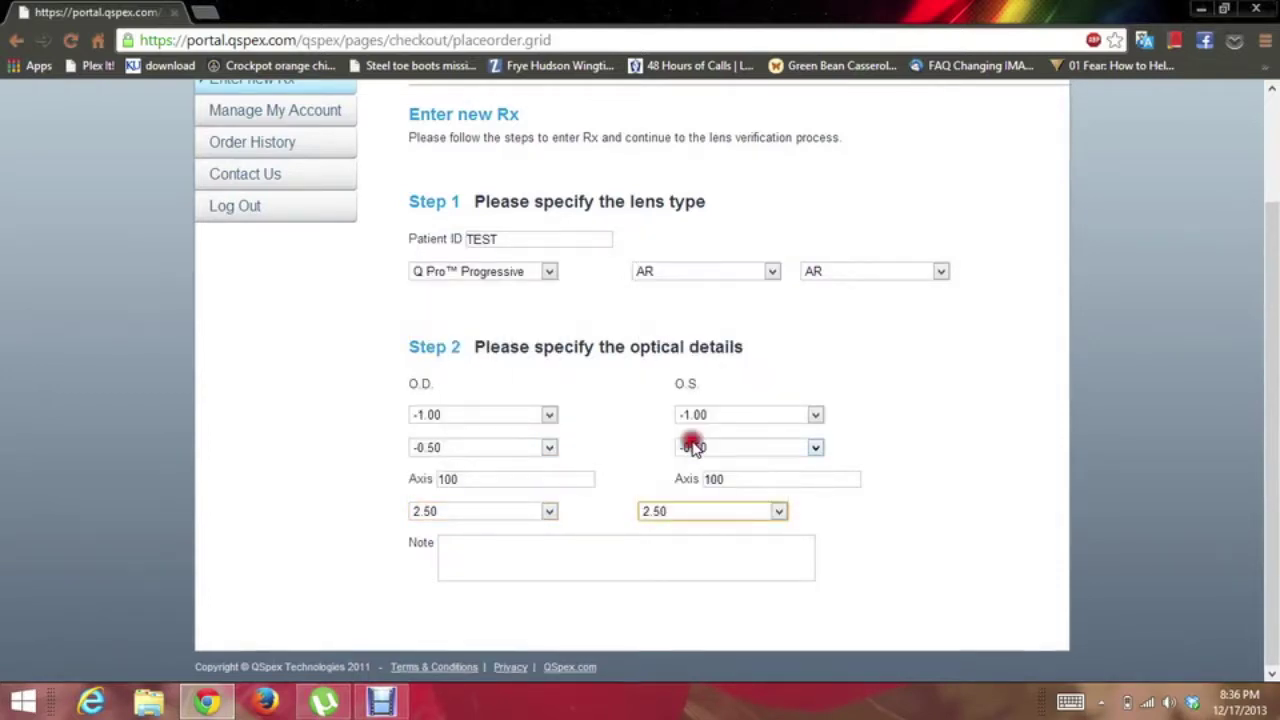
- Continue the completed prescription to mold verification and review the order summary and the molds required for each eye
scroll(276, 517, "down", 1)
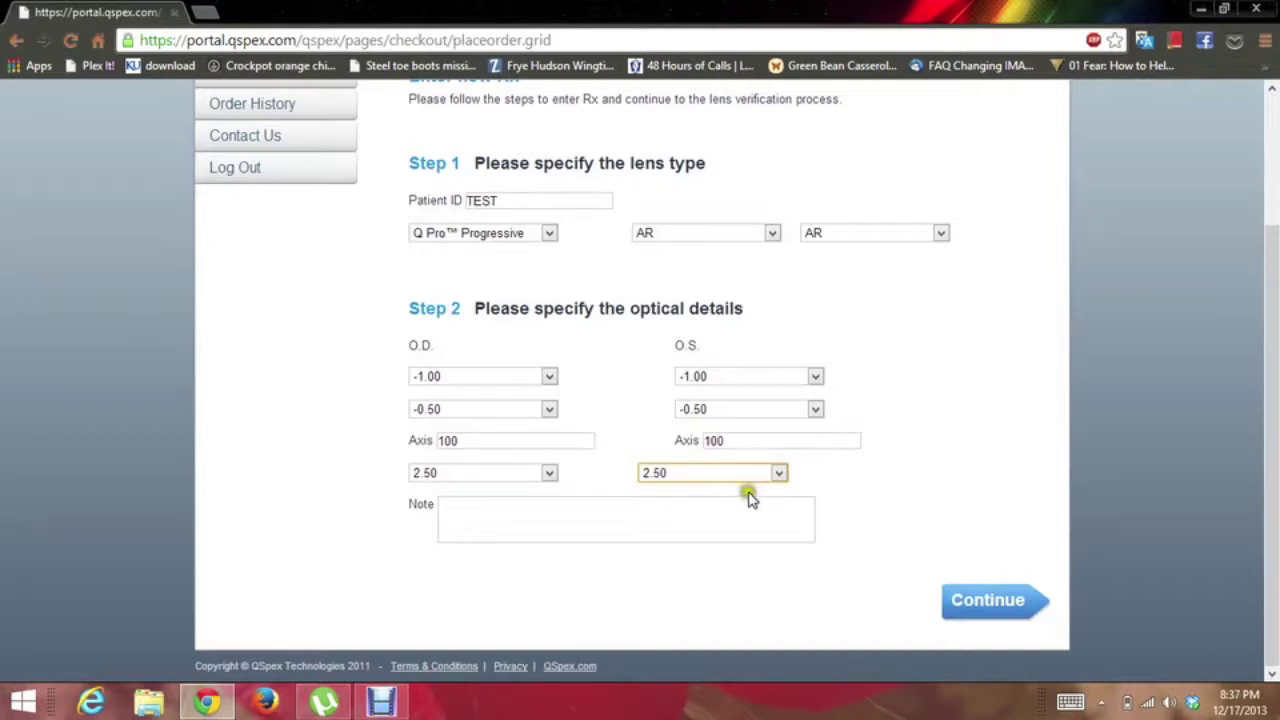
left_click(985, 610)
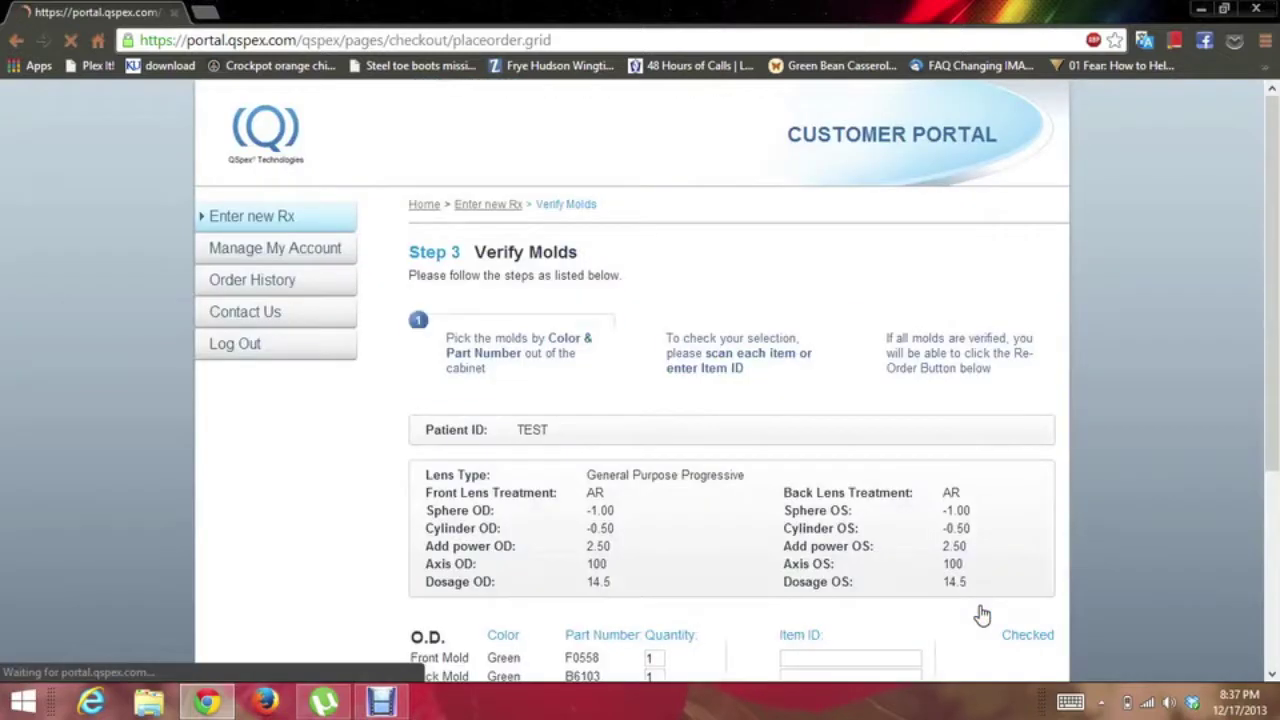
scroll(629, 418, "down", 3)
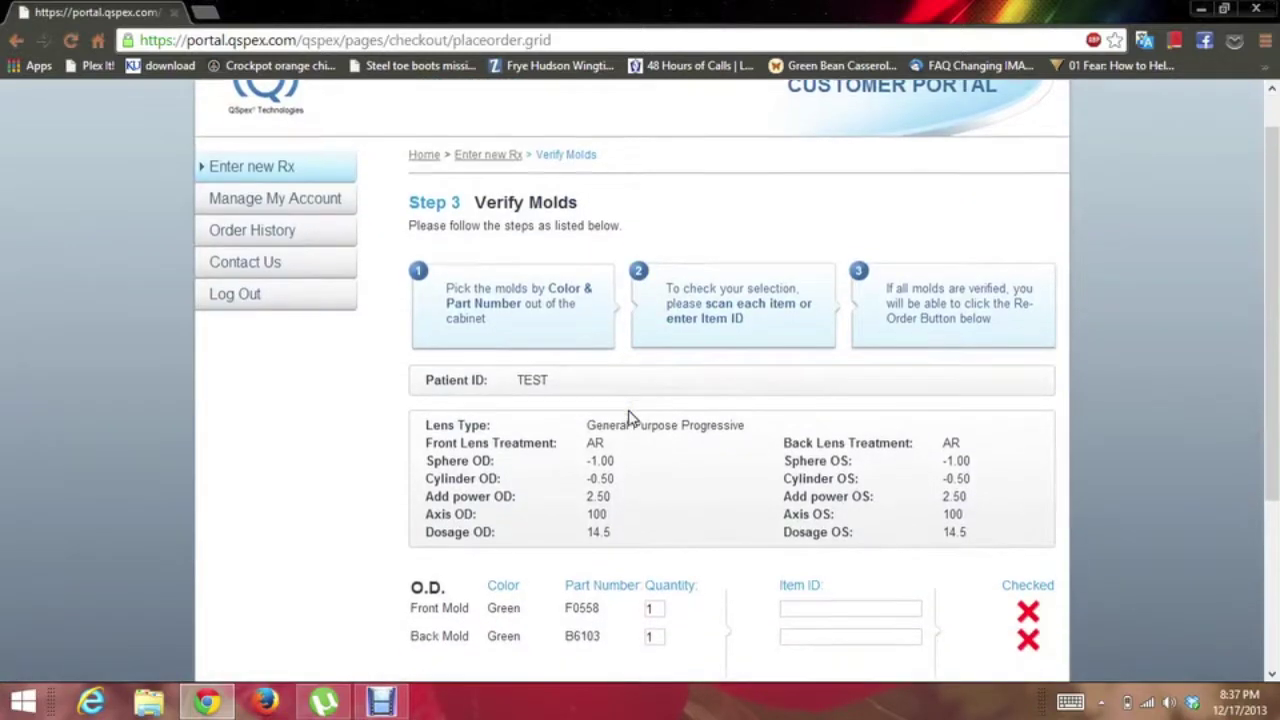
scroll(629, 418, "down", 3)
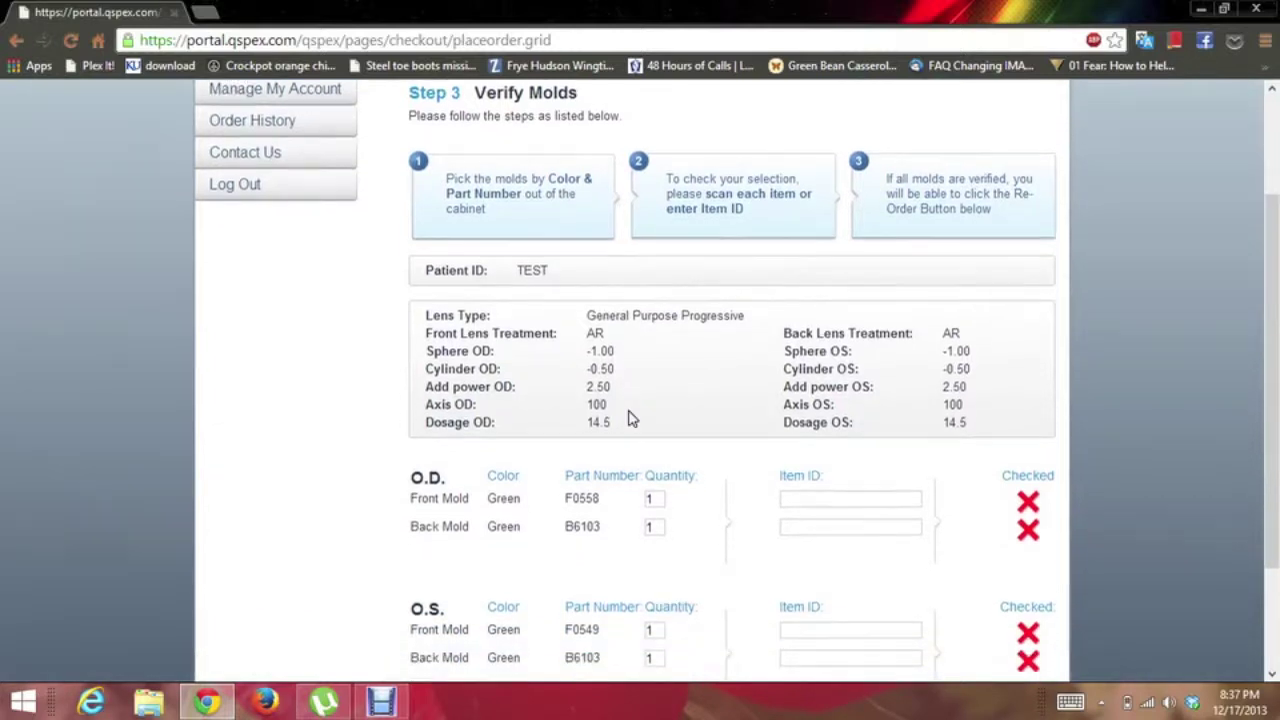